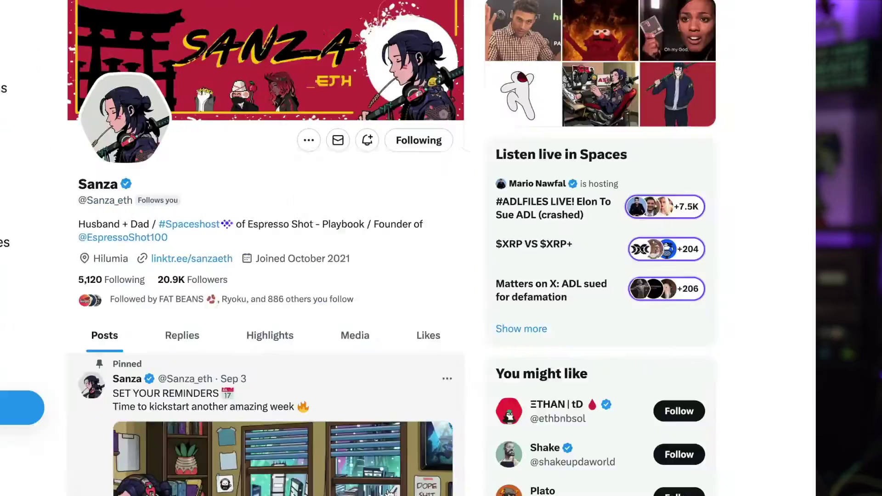
- Preview the finished ad with a Website destination and the Collection creative type
scroll(441, 276, "down", 8)
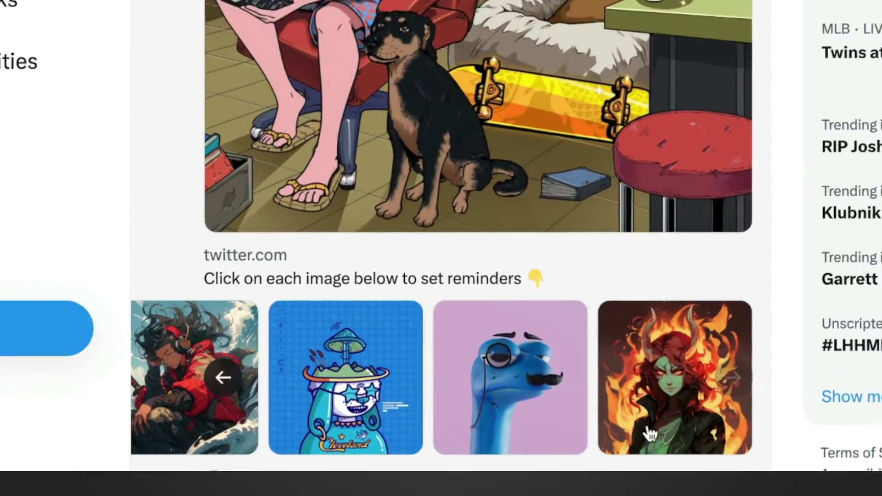
scroll(653, 427, "left", 3)
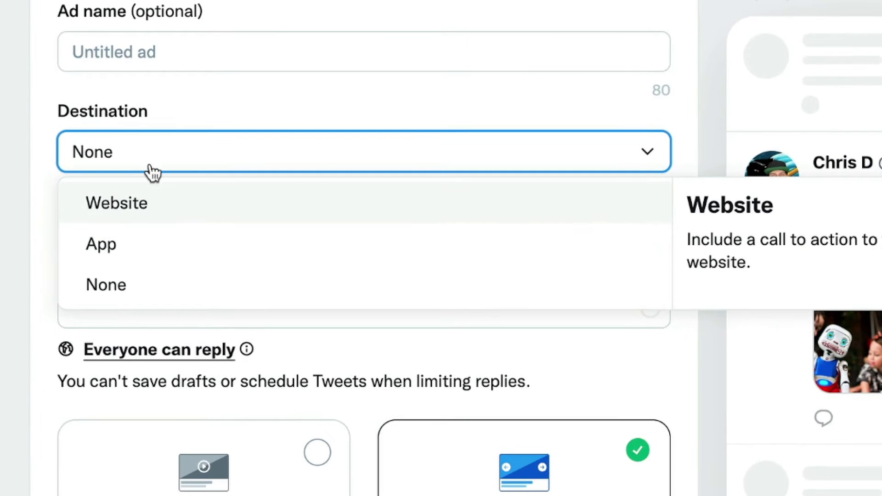
left_click(153, 173)
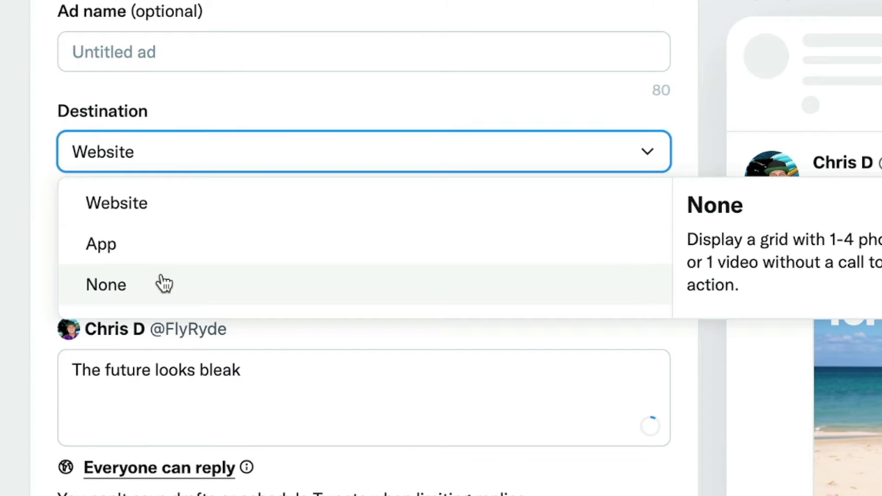
left_click(206, 188)
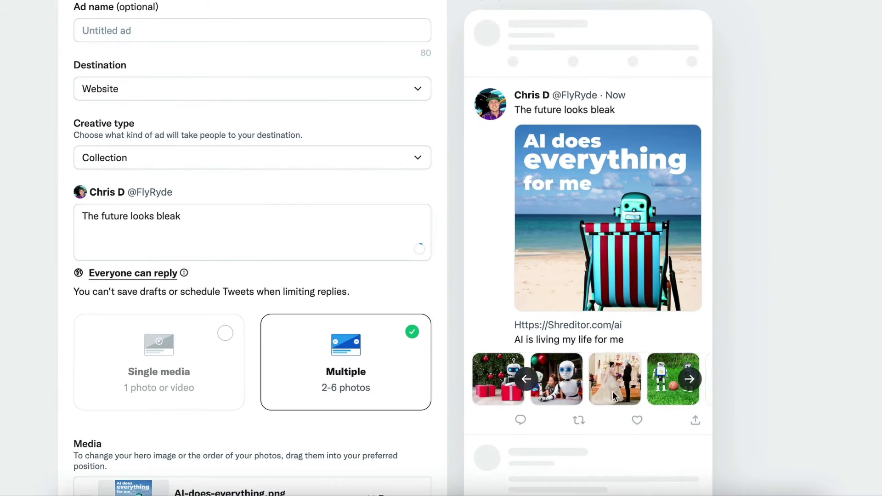
scroll(615, 396, "left", 2)
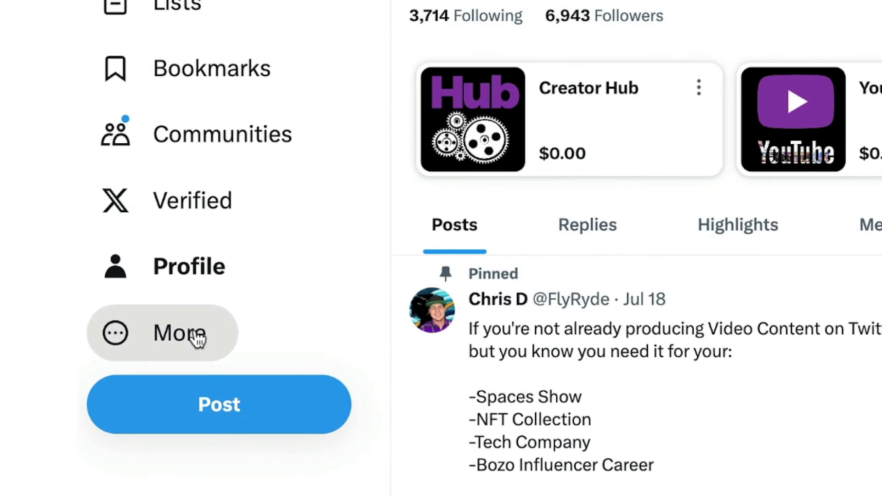
- Launch X Ads from Professional Tools and start a new campaign at the objective step
left_click(198, 339)
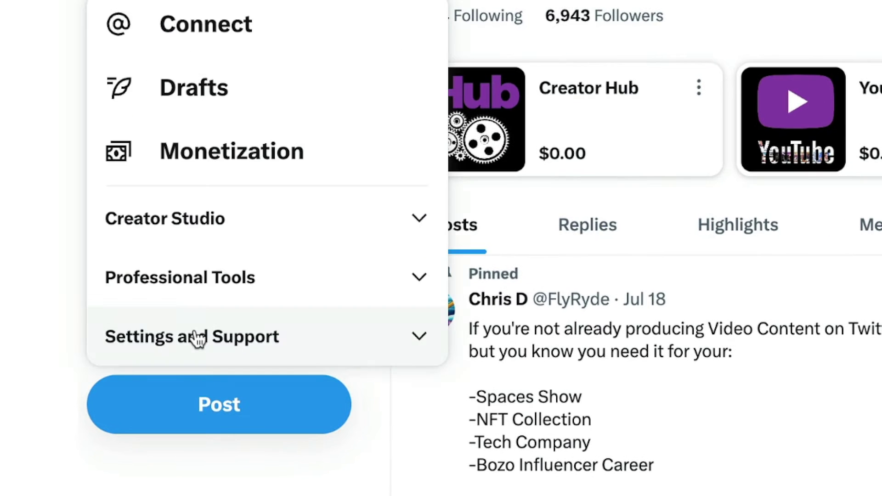
left_click(204, 289)
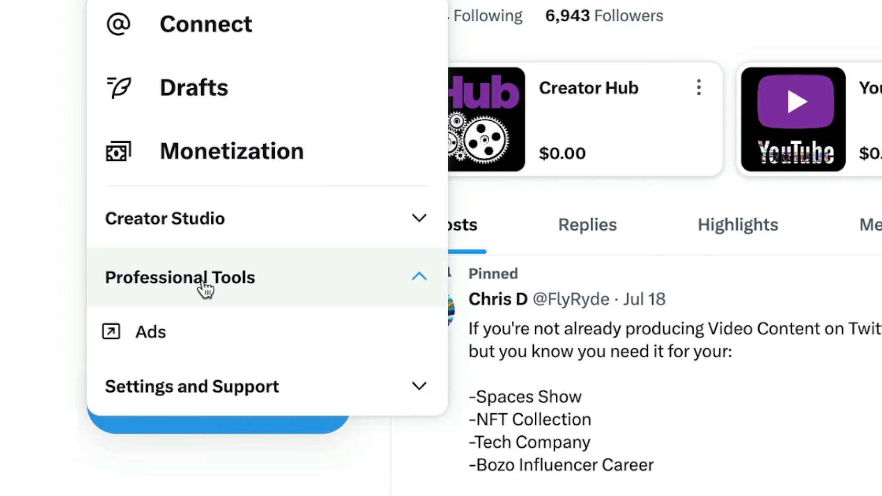
left_click(138, 341)
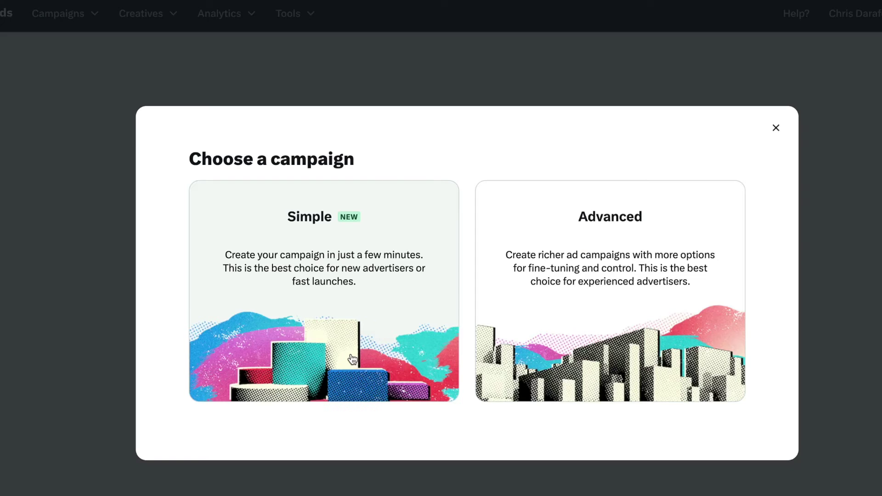
left_click(352, 359)
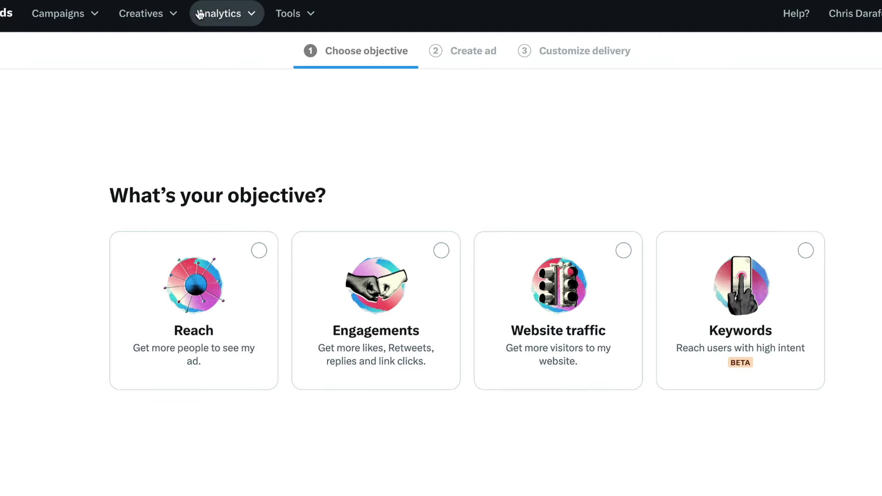
- Open the Tweet composer from the Creatives menu and show the account options
left_click(149, 15)
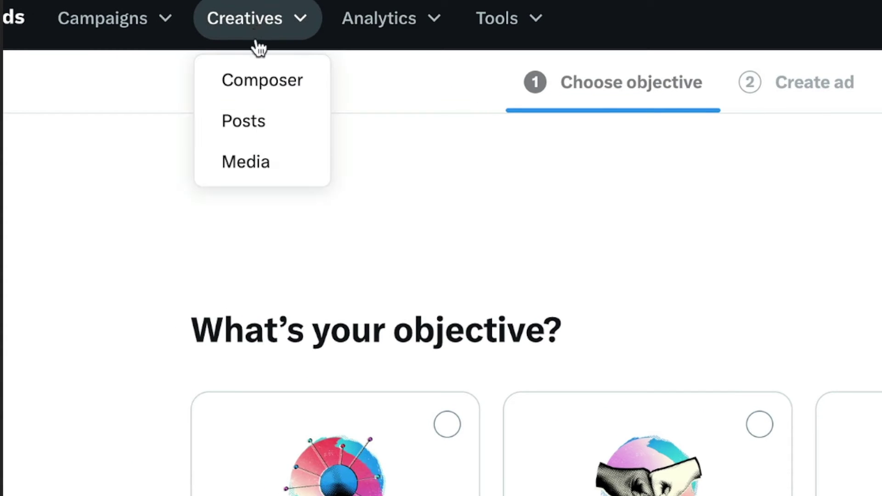
left_click(260, 83)
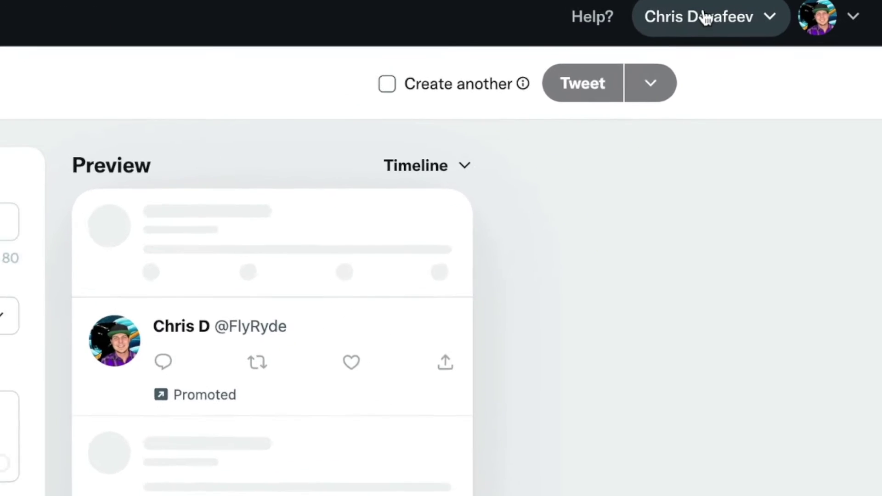
left_click(712, 24)
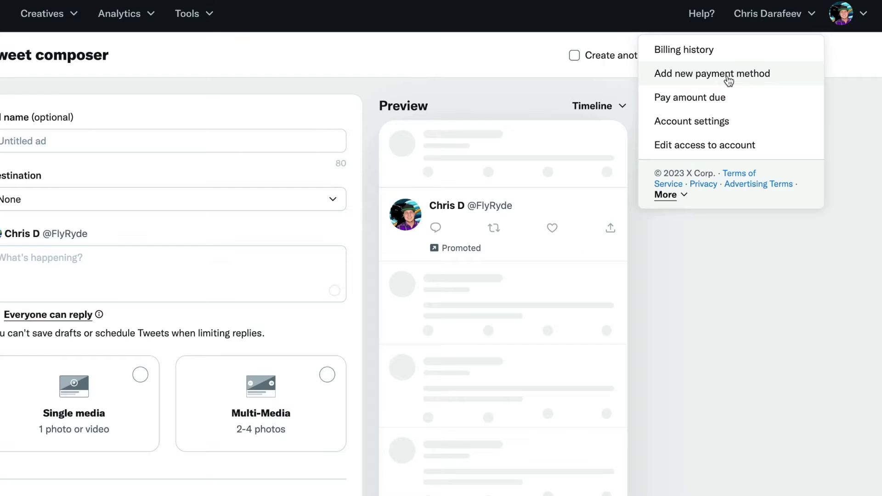
- Close the account menu and untick Promoted only, revealing the destination choices
left_click(319, 69)
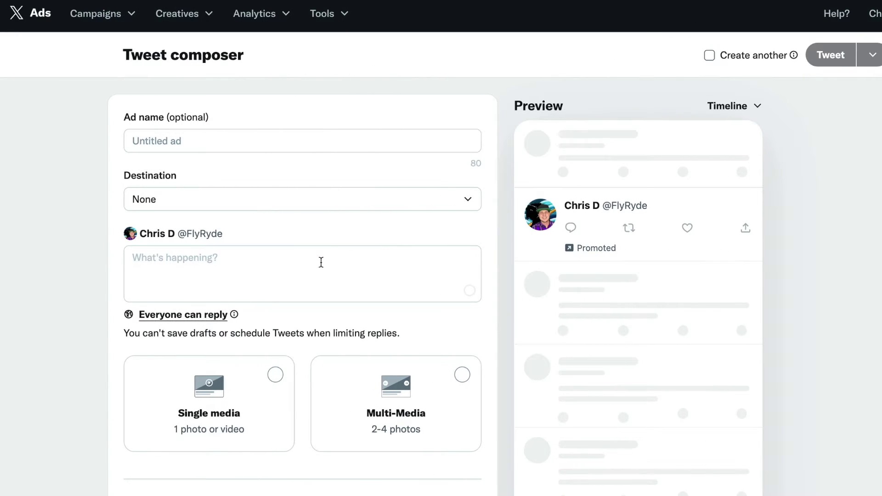
scroll(319, 256, "down", 4)
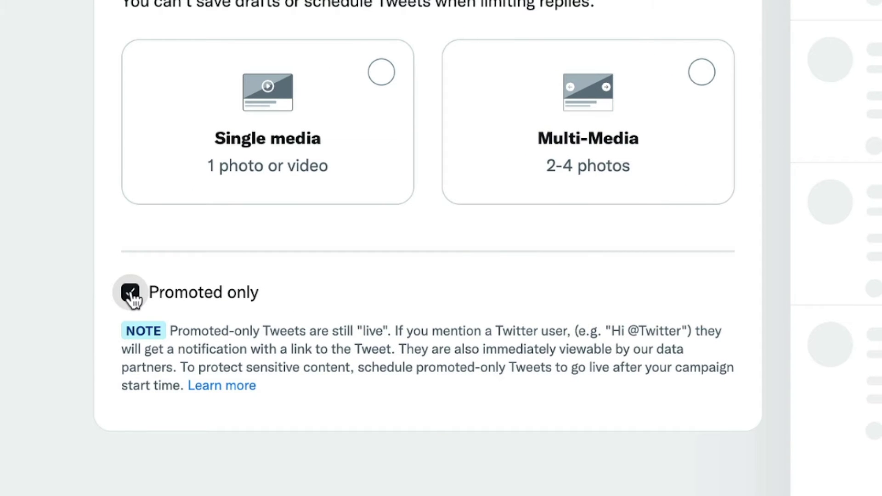
left_click(131, 293)
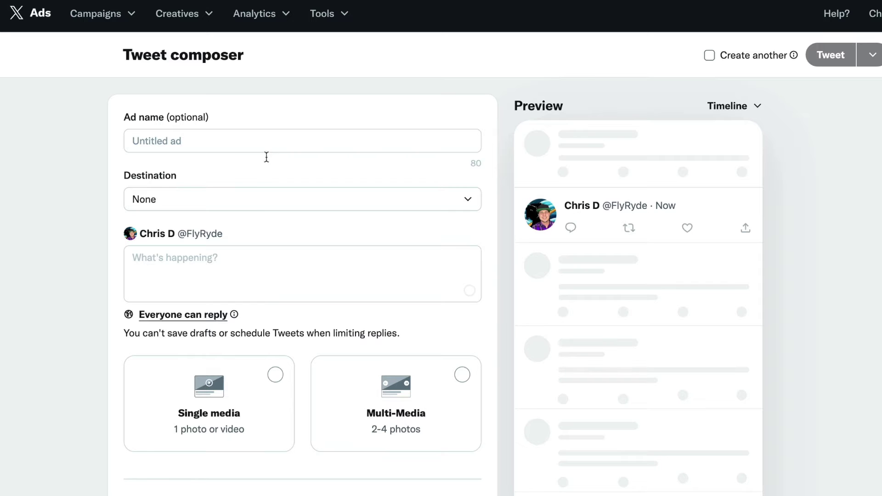
left_click(253, 204)
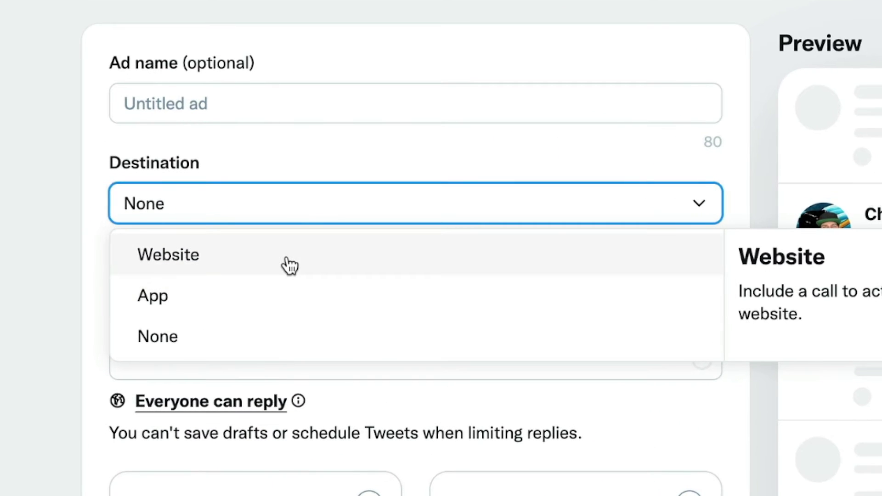
- Set the destination to Website and the creative type to Collection with Multiple (2-6 photos)
left_click(289, 266)
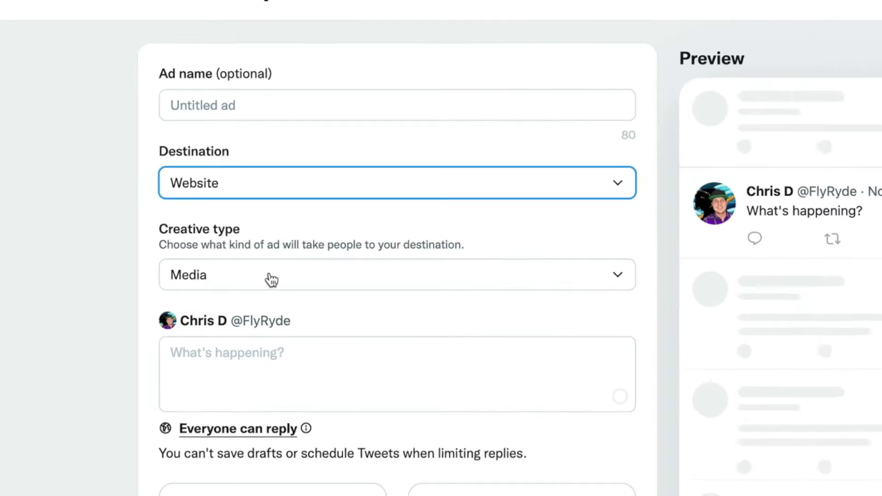
left_click(215, 272)
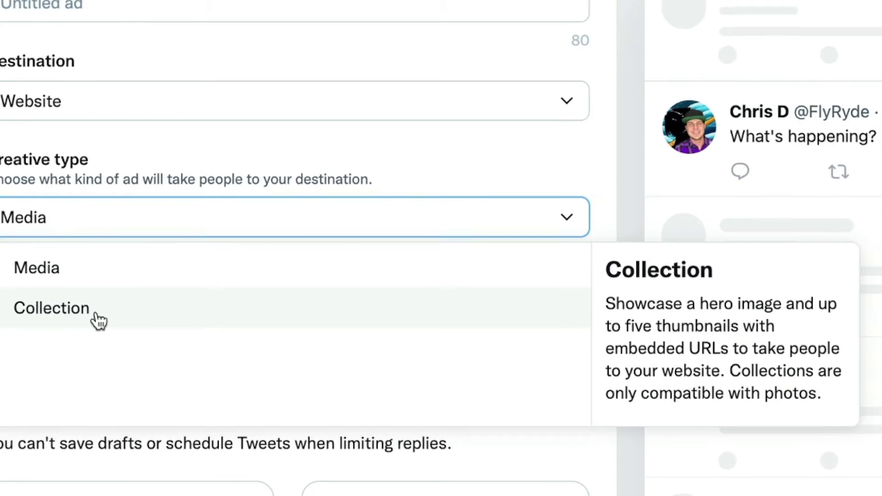
left_click(95, 321)
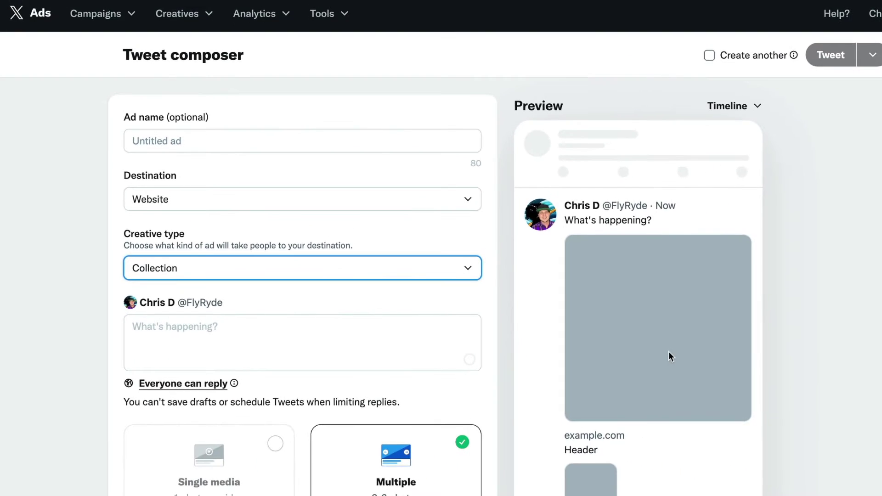
scroll(669, 351, "down", 3)
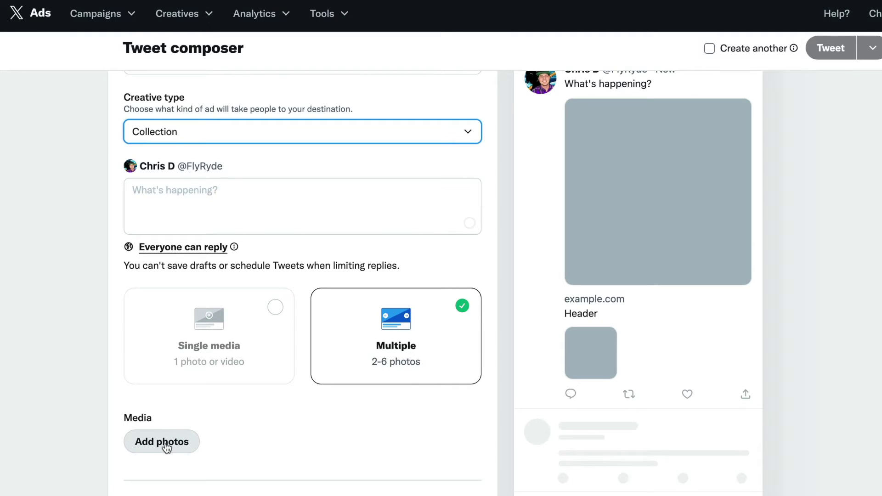
- Upload AI-does-everything.png as the collection's hero image
scroll(288, 442, "down", 1)
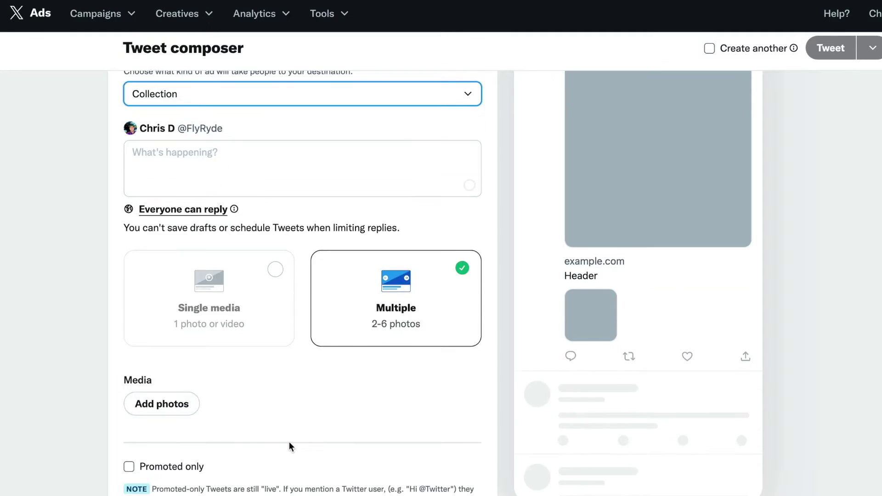
left_click(161, 405)
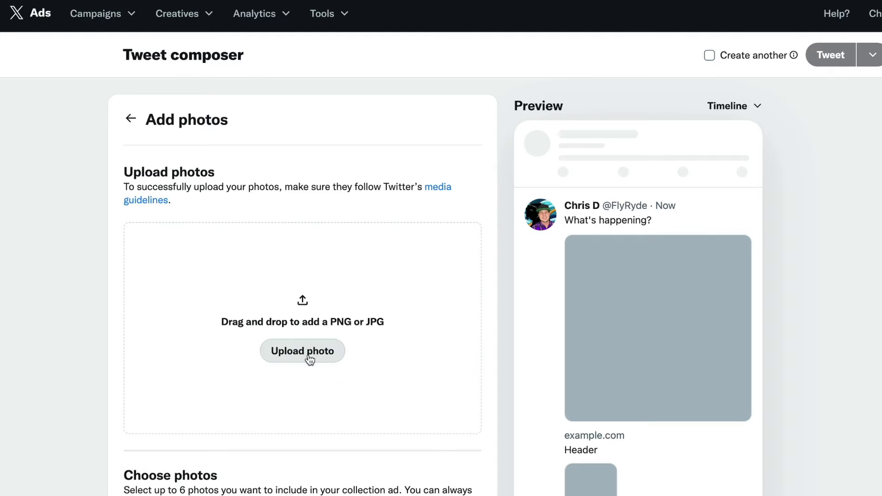
left_click(309, 359)
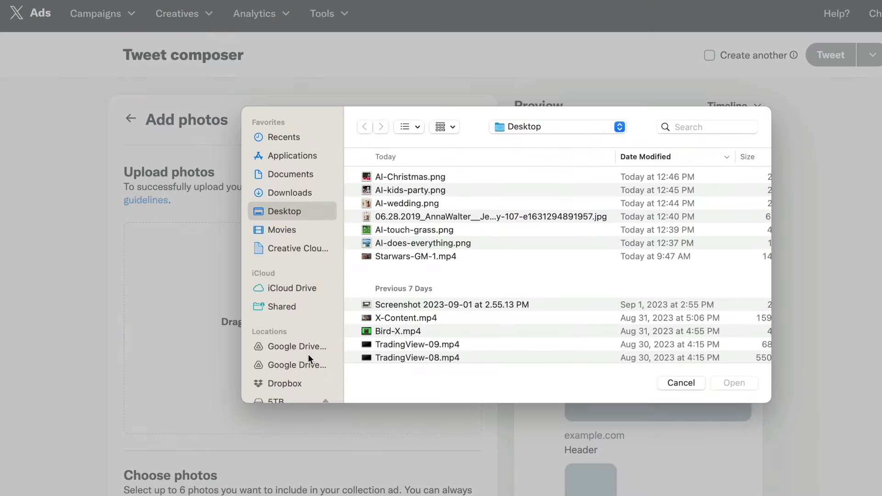
double_click(403, 243)
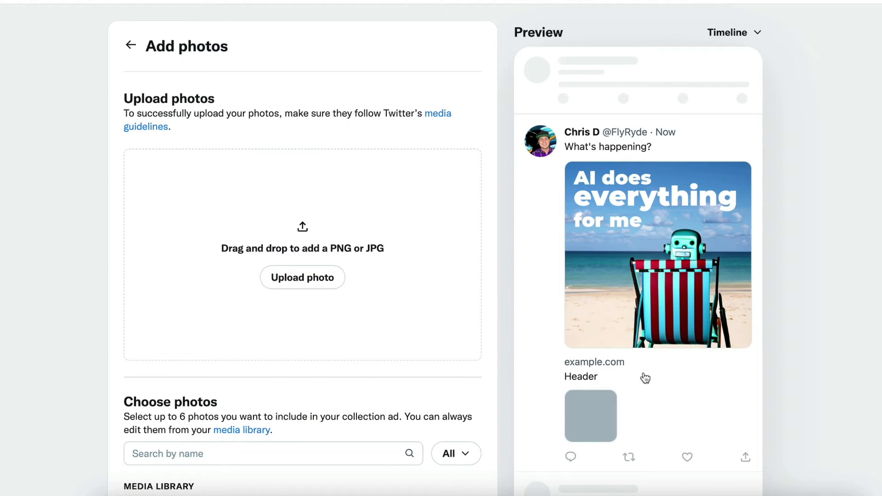
- Upload AI-kids-party.png and AI-wedding.png as collection thumbnails
scroll(641, 415, "down", 3)
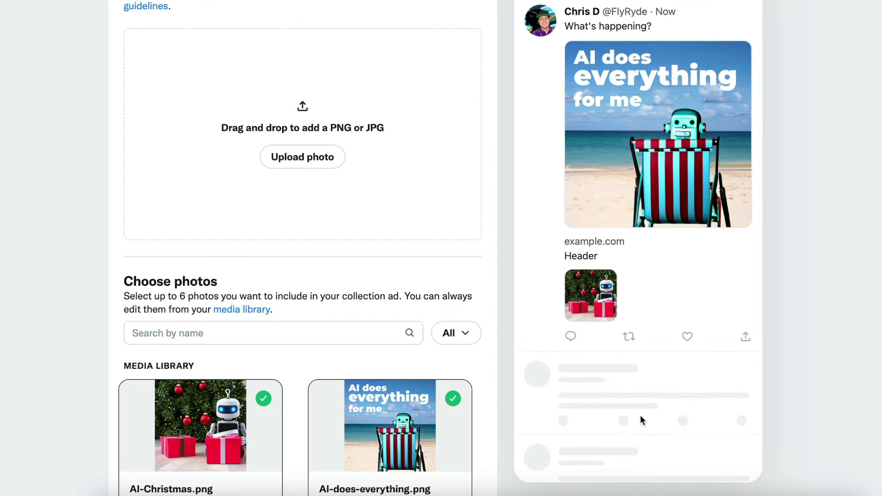
scroll(658, 308, "down", 1)
scroll(658, 307, "up", 3)
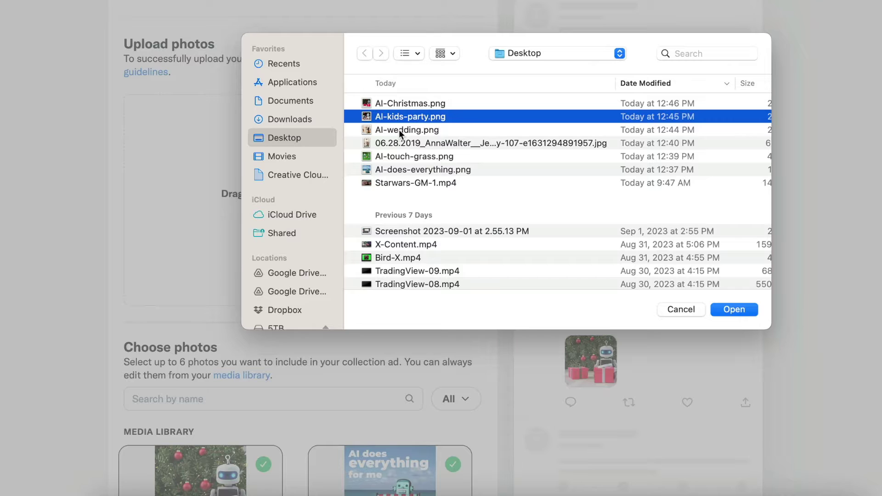
left_click(395, 129)
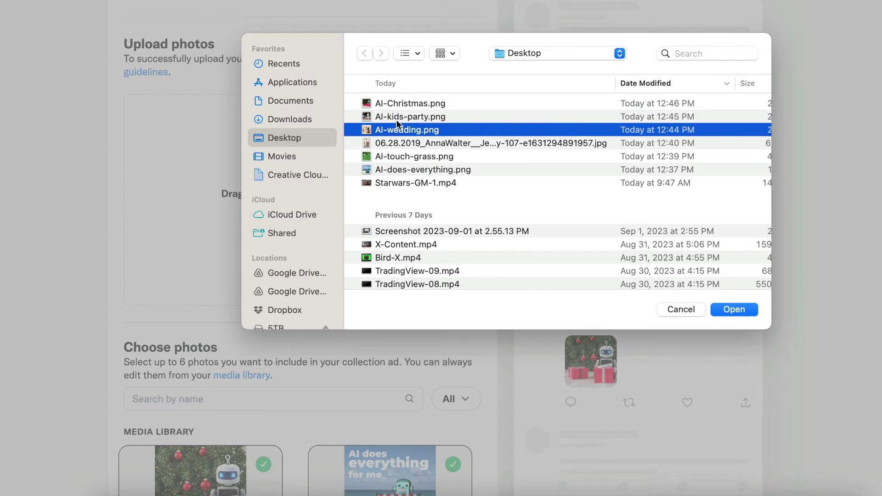
left_click(396, 119)
left_click(725, 307)
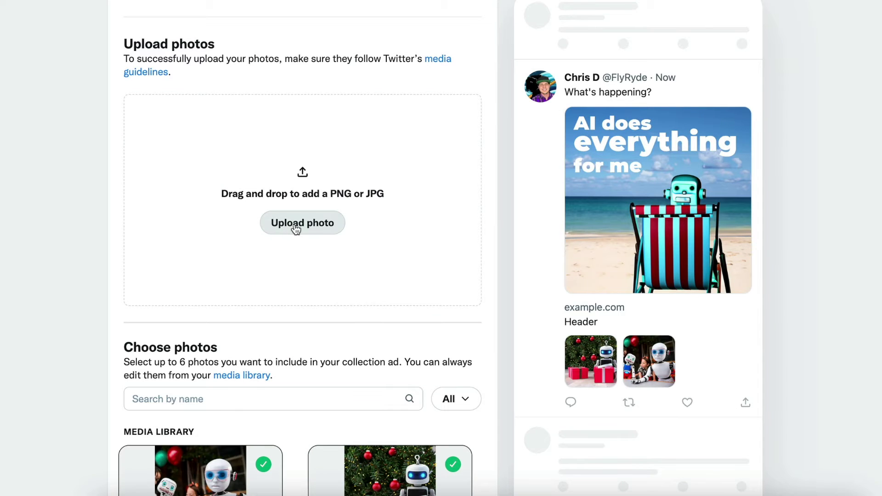
left_click(296, 229)
double_click(407, 129)
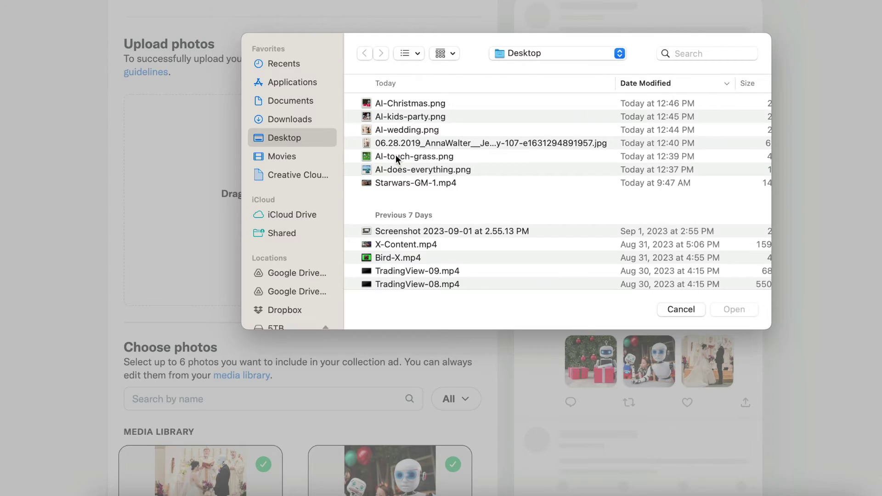
- Upload AI-touch-grass.png as the fourth collection thumbnail
double_click(395, 155)
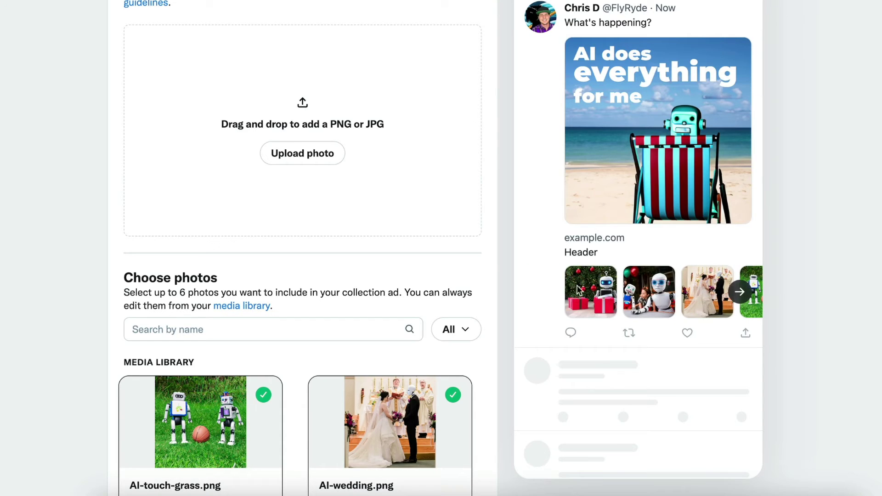
scroll(372, 299, "down", 13)
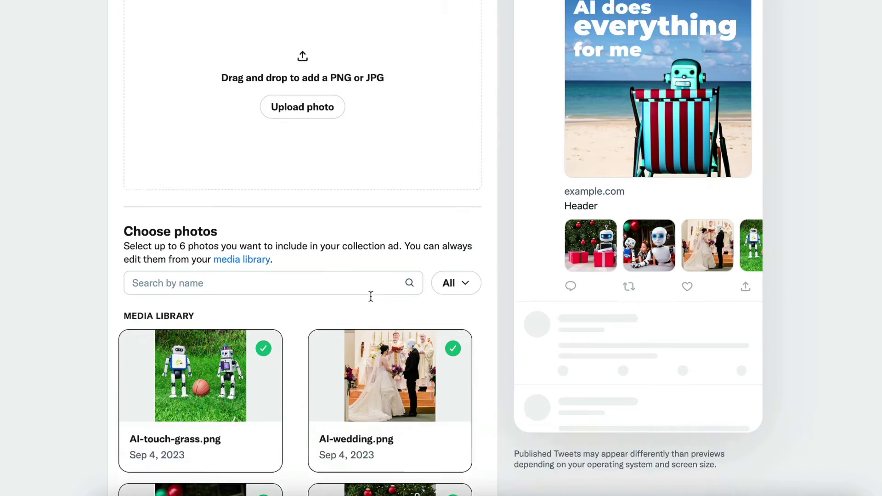
- Return to the ad form and enter the hero headline, so far reading 'AI is li'
scroll(371, 299, "down", 1)
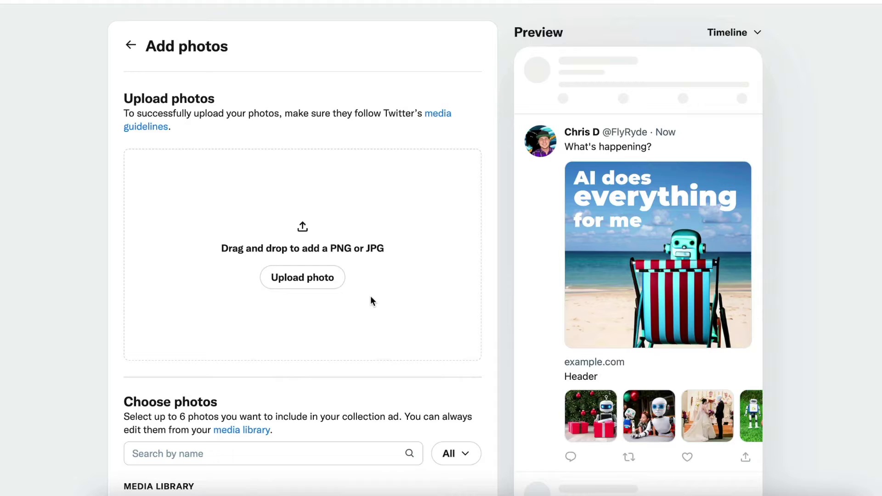
left_click(132, 46)
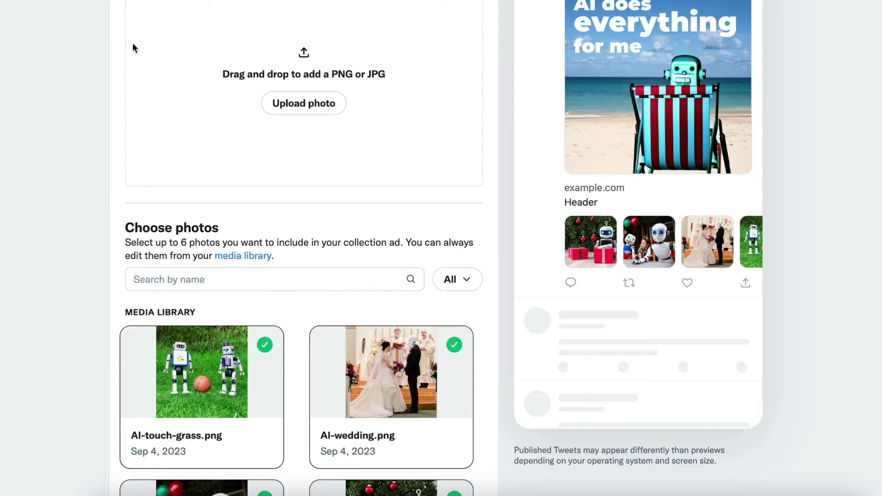
scroll(348, 78, "up", 4)
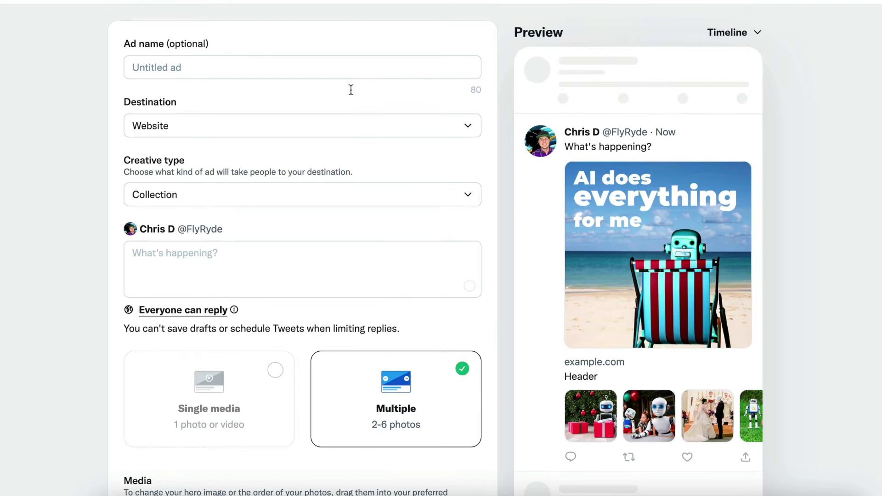
scroll(250, 203, "down", 8)
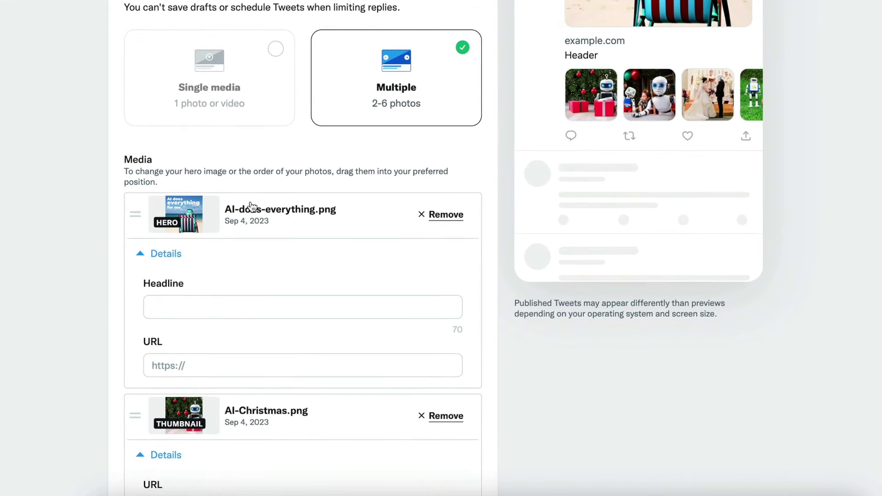
scroll(251, 203, "down", 2)
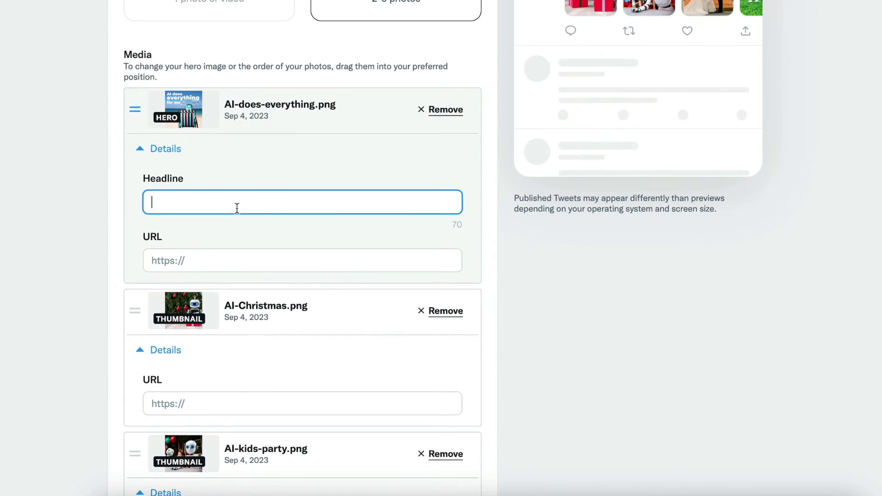
scroll(246, 206, "up", 3)
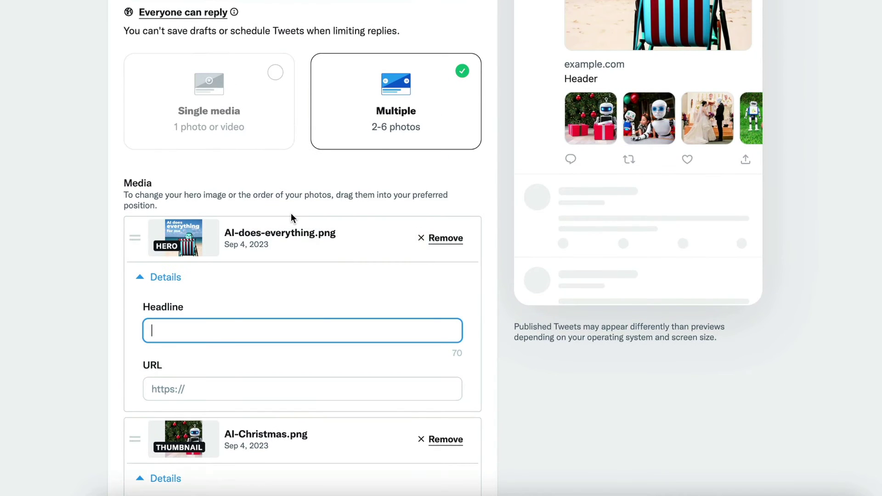
key("BackSpace")
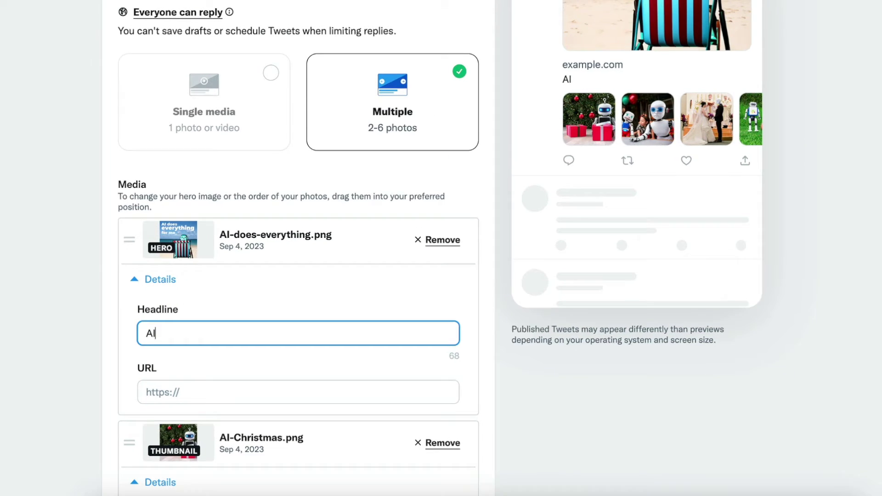
type("I is li")
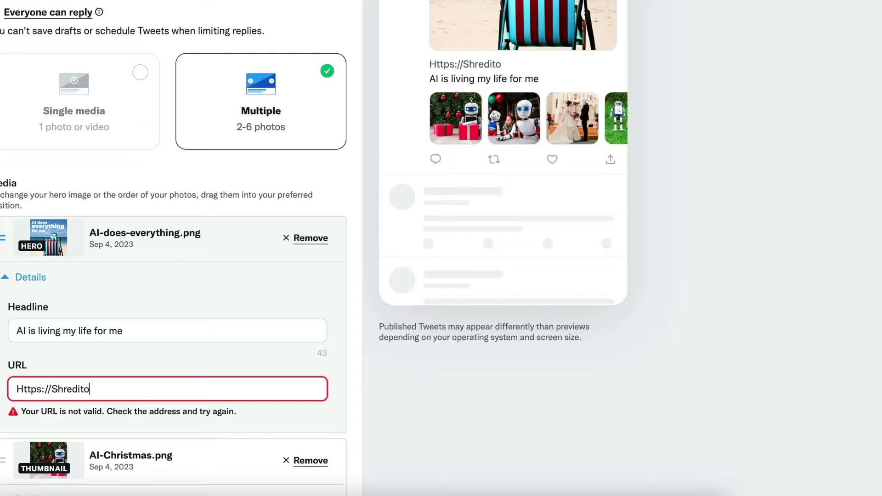
type(".com/ai")
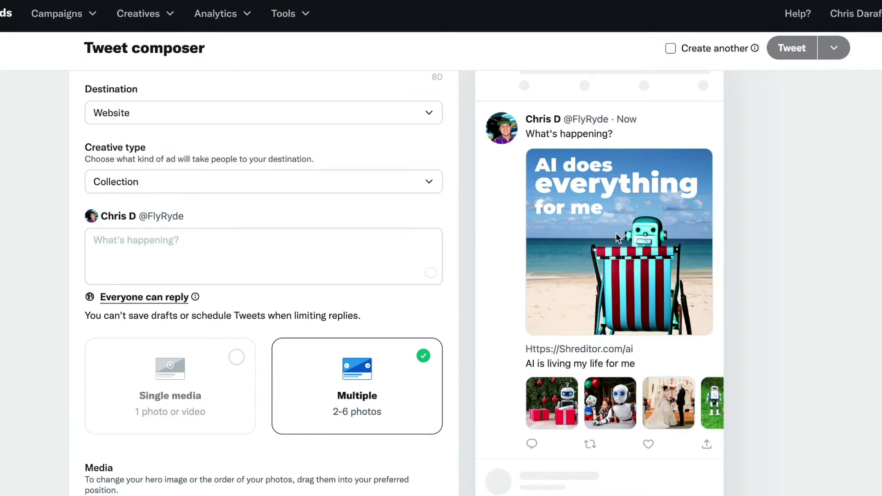
scroll(615, 232, "down", 4)
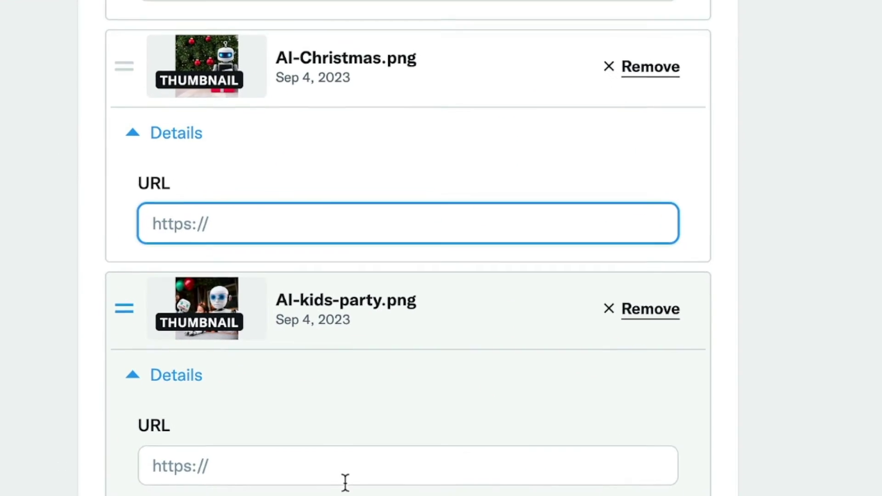
left_click(337, 477)
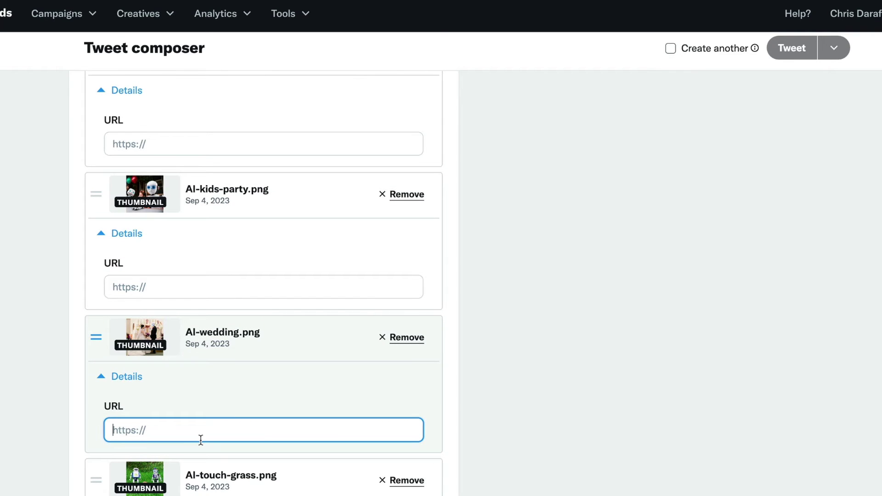
scroll(589, 173, "up", 12)
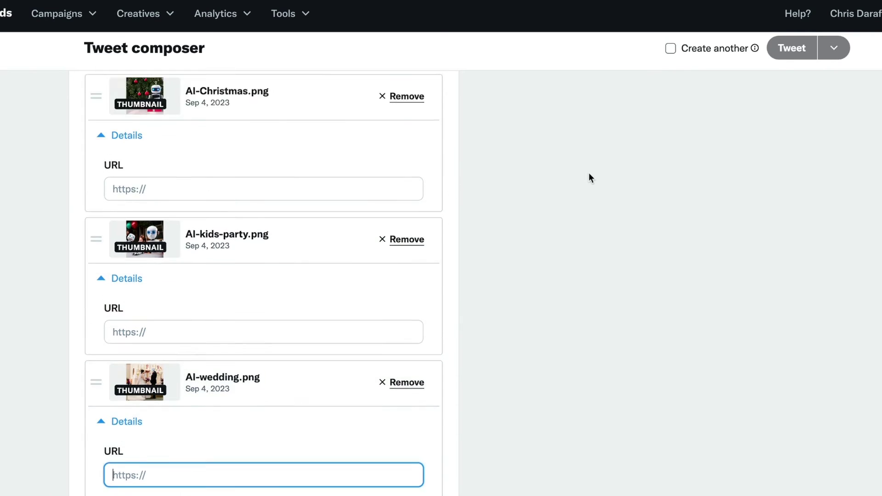
mouse_move(658, 308)
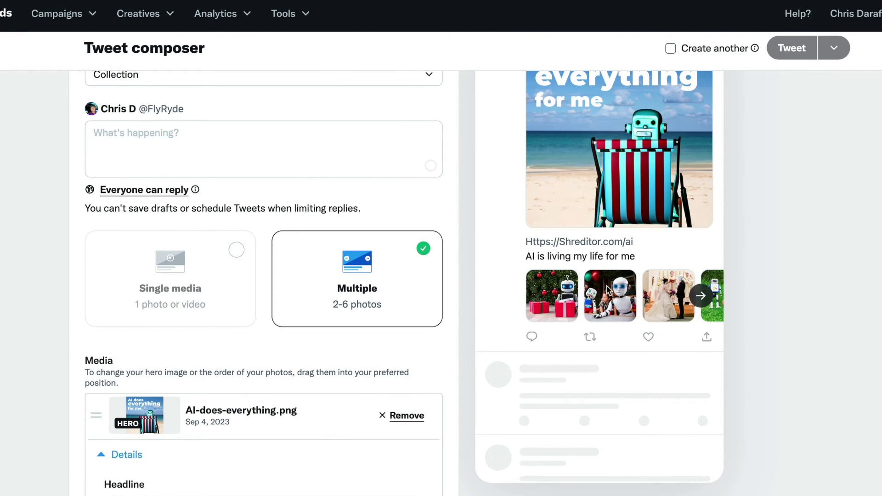
scroll(588, 276, "up", 2)
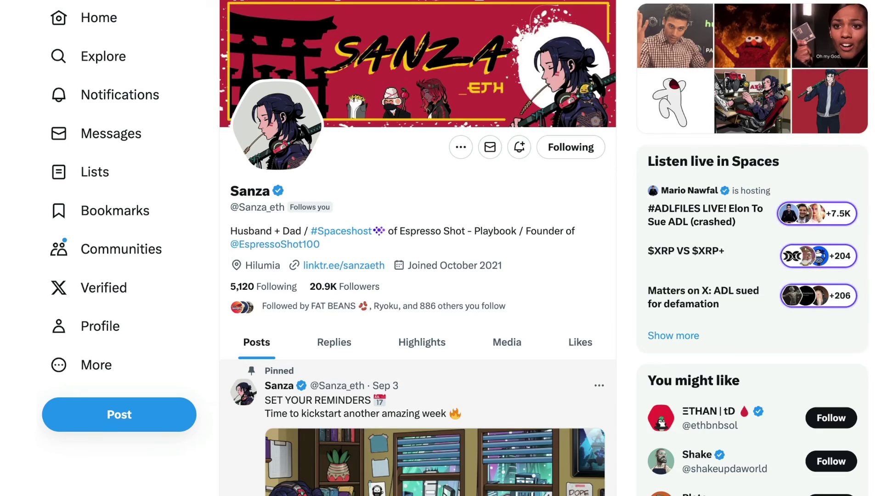
- Browse the pinned post's image carousel and open the Espresso Shot Space from its second image
scroll(417, 248, "down", 9)
scroll(544, 480, "right", 4)
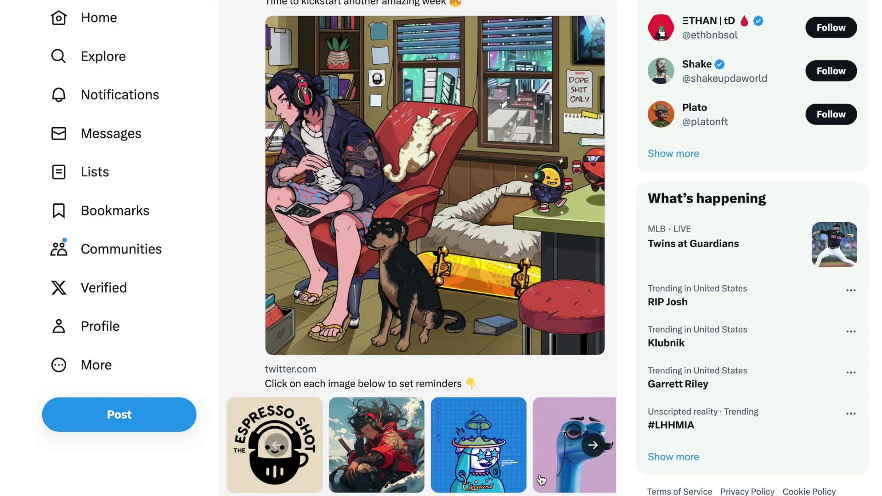
scroll(542, 480, "left", 4)
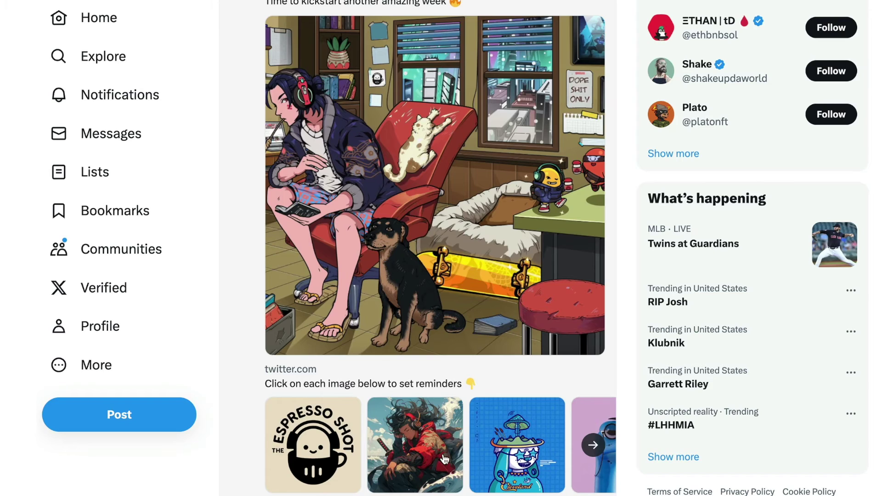
left_click(434, 457)
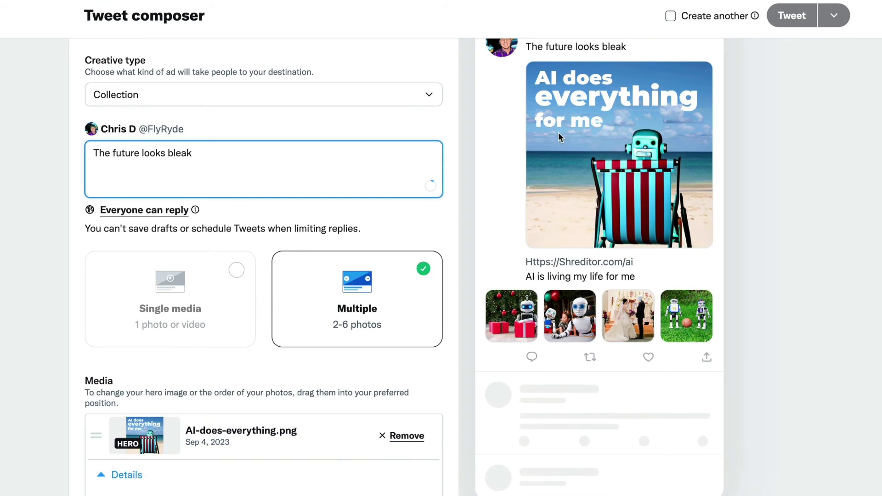
- Scroll back up the Tweet composer to see the preview showing "The future looks bleak"
scroll(559, 137, "up", 3)
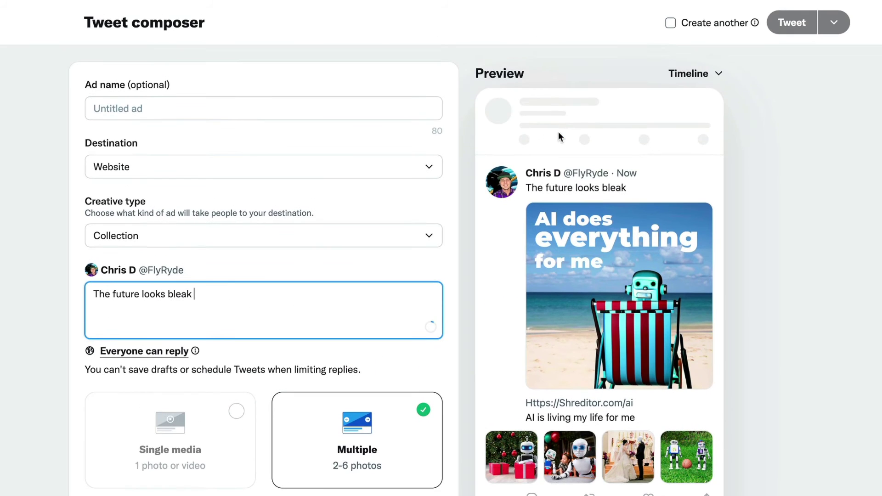
- Open the Add photos panel below the collection's media list
scroll(379, 338, "down", 15)
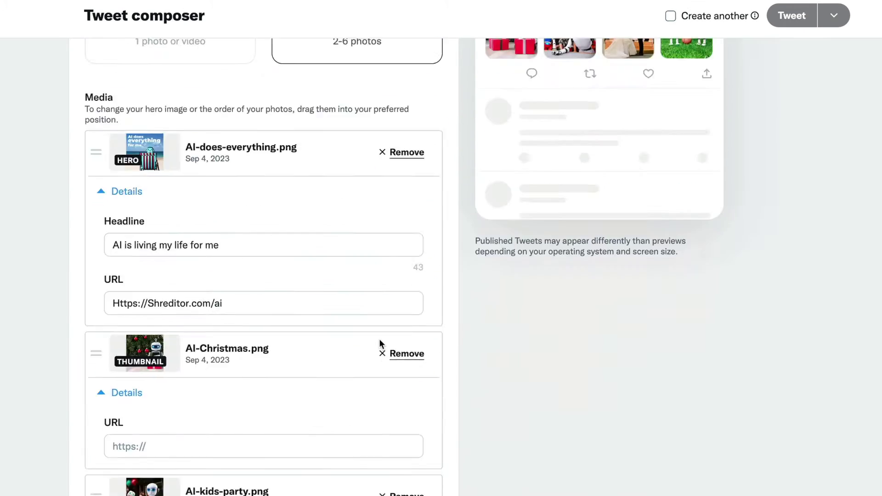
scroll(317, 376, "down", 2)
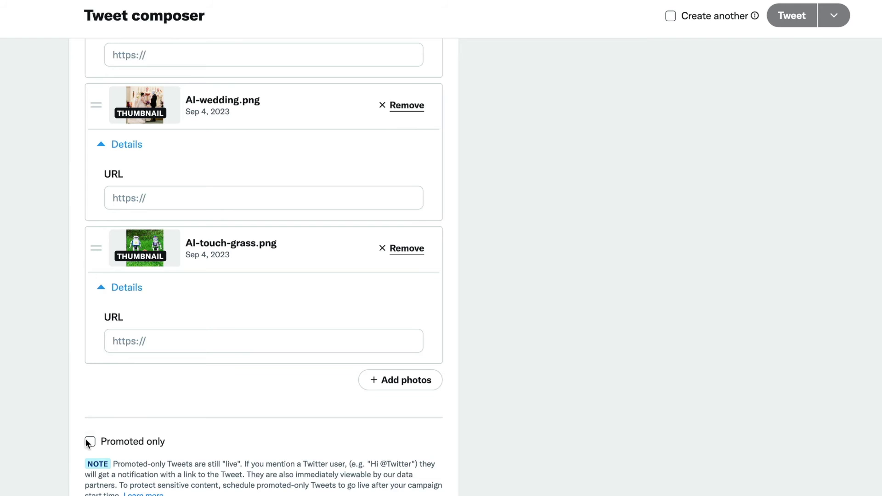
scroll(375, 381, "up", 17)
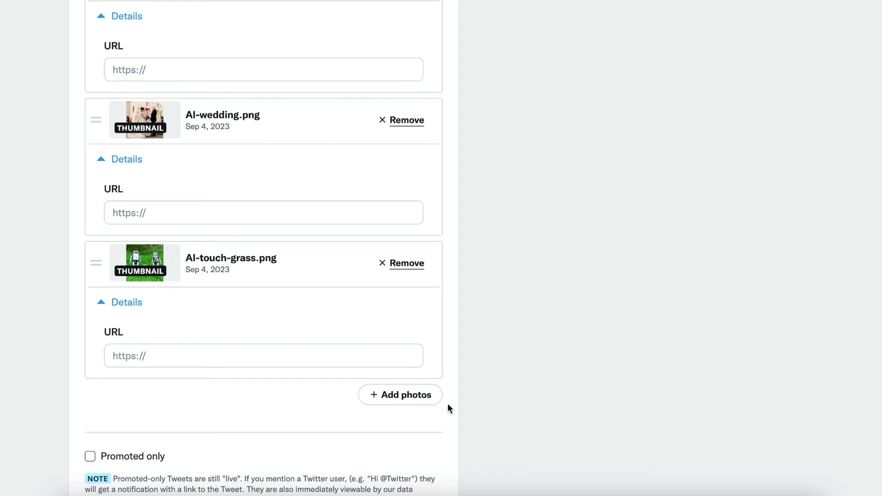
left_click(415, 396)
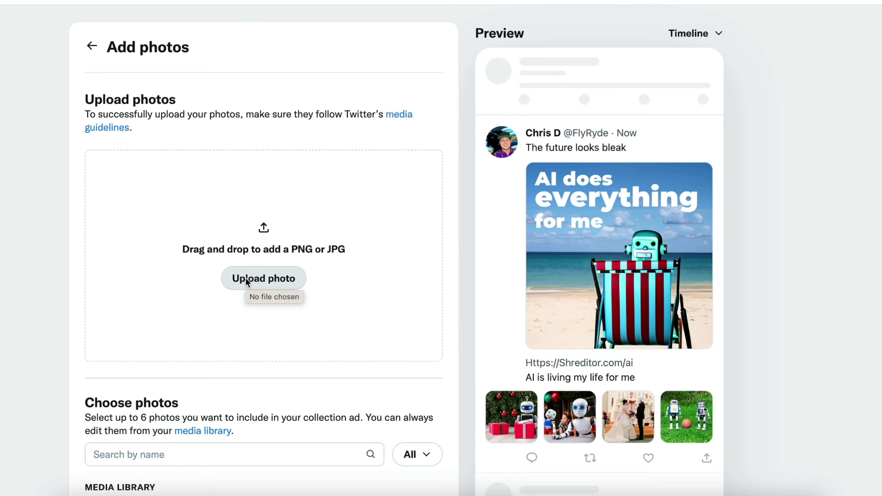
- Upload YouTubeLike.png from the Desktop as the collection's fifth photo and check the carousel
left_click(247, 281)
double_click(389, 106)
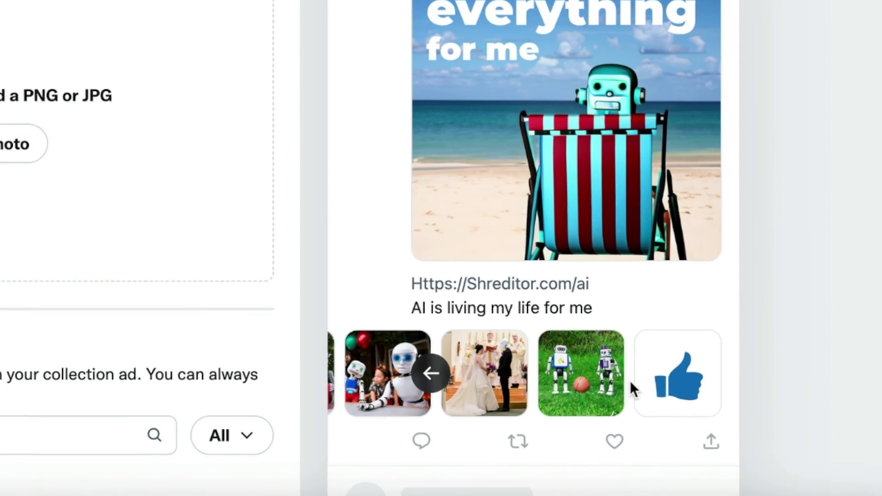
scroll(645, 405, "left", 5)
scroll(645, 406, "right", 5)
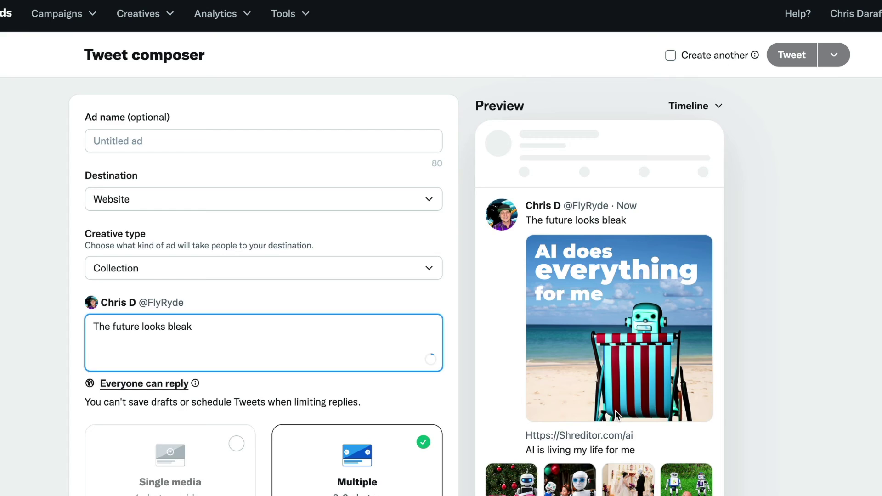
- Drag AI-Christmas.png above AI-does-everything.png in the Media list to make it the hero image
scroll(616, 410, "down", 5)
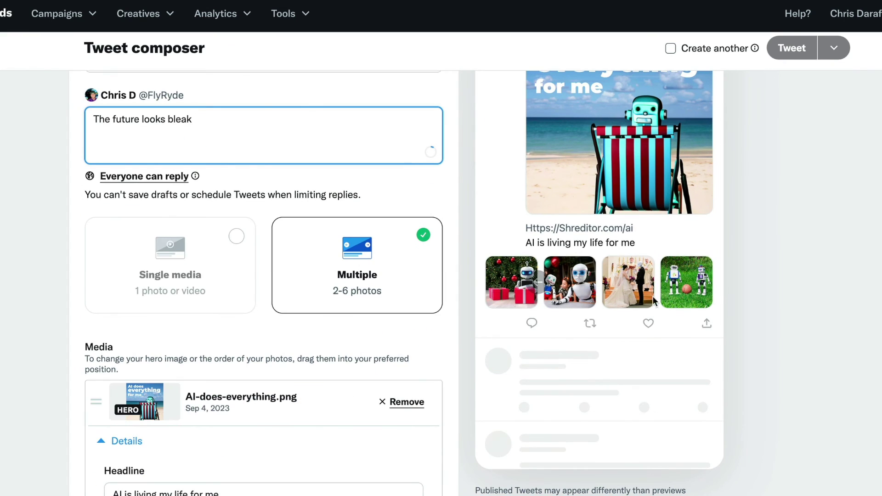
scroll(608, 269, "up", 2)
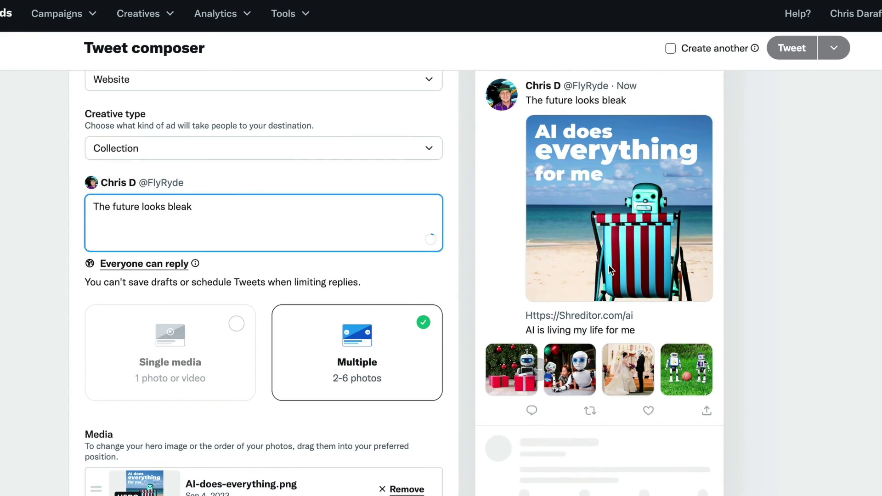
scroll(440, 412, "down", 4)
left_click_drag(96, 487, 98, 320)
scroll(616, 206, "up", 4)
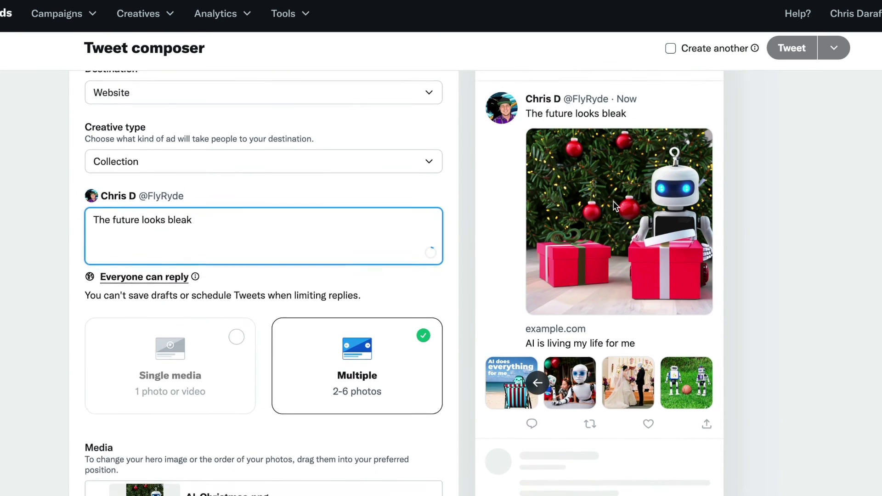
scroll(101, 455, "down", 5)
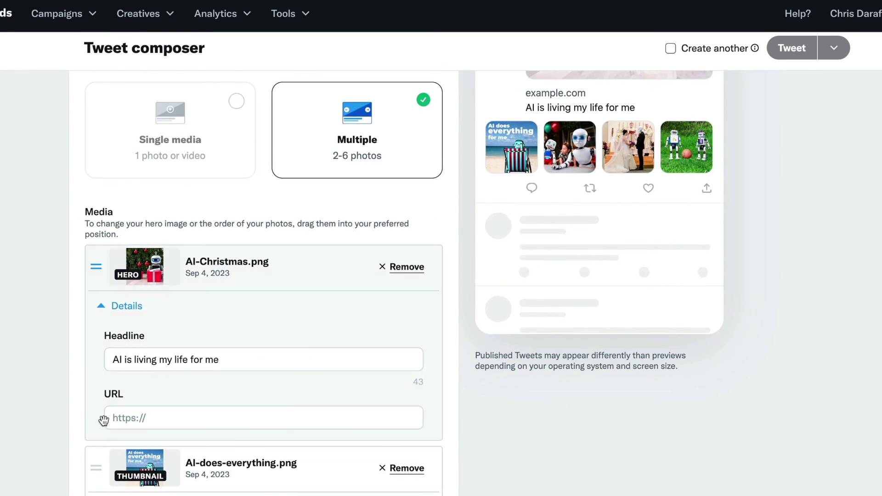